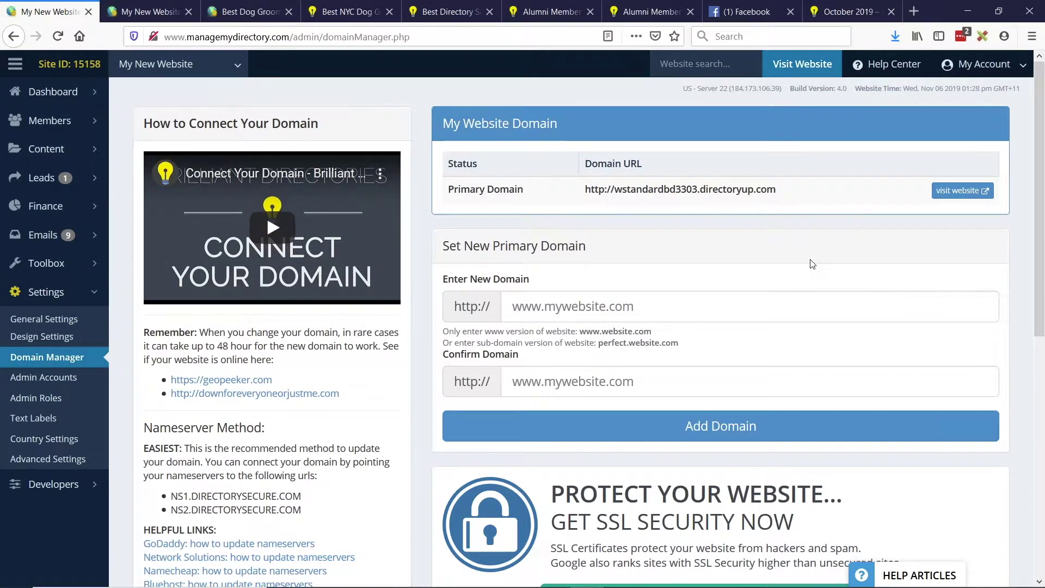
left_click_drag(699, 189, 778, 189)
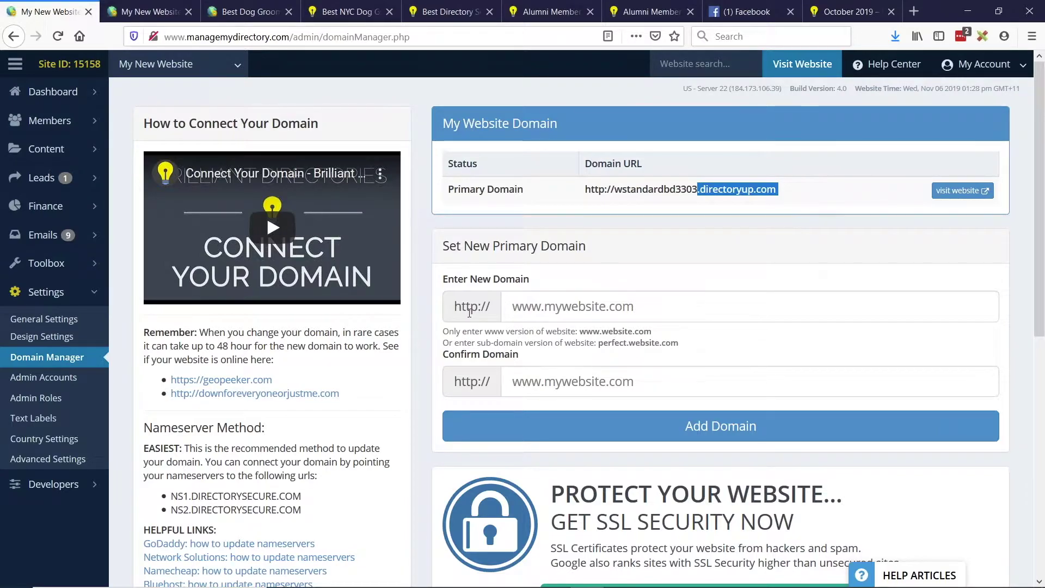
left_click(546, 301)
key("Tab")
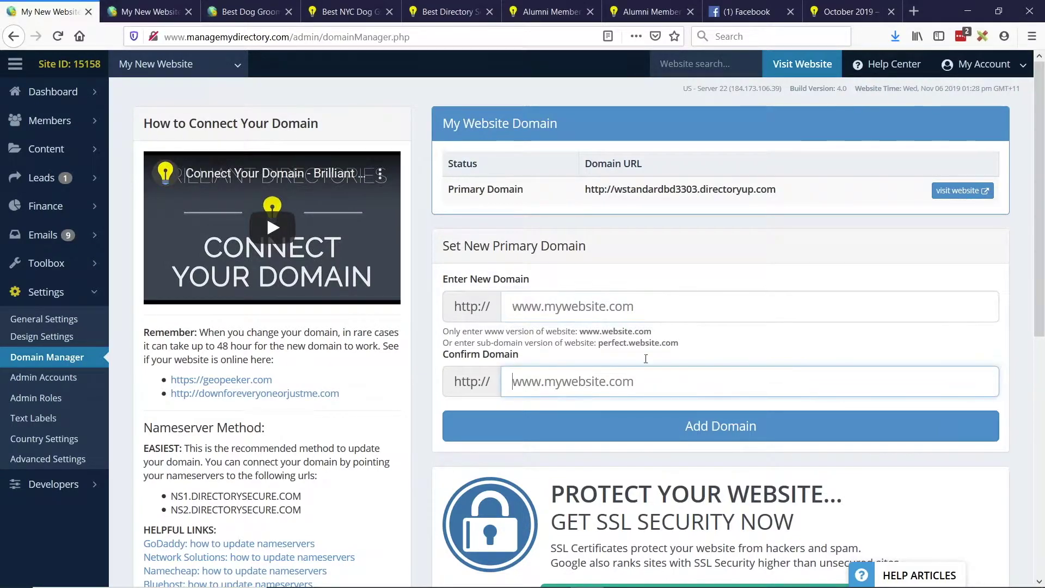
scroll(197, 307, "down", 3)
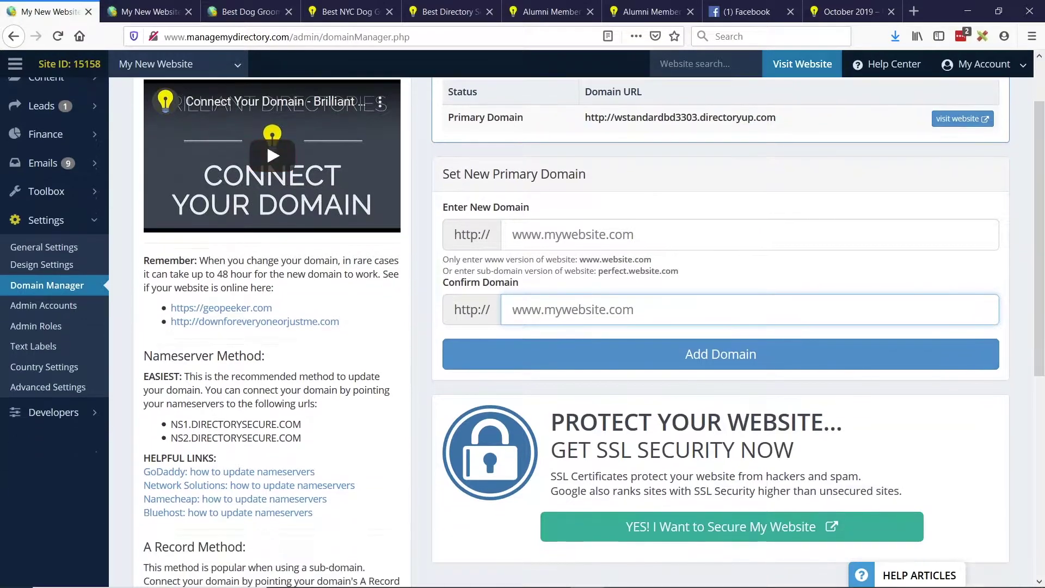
scroll(196, 307, "down", 2)
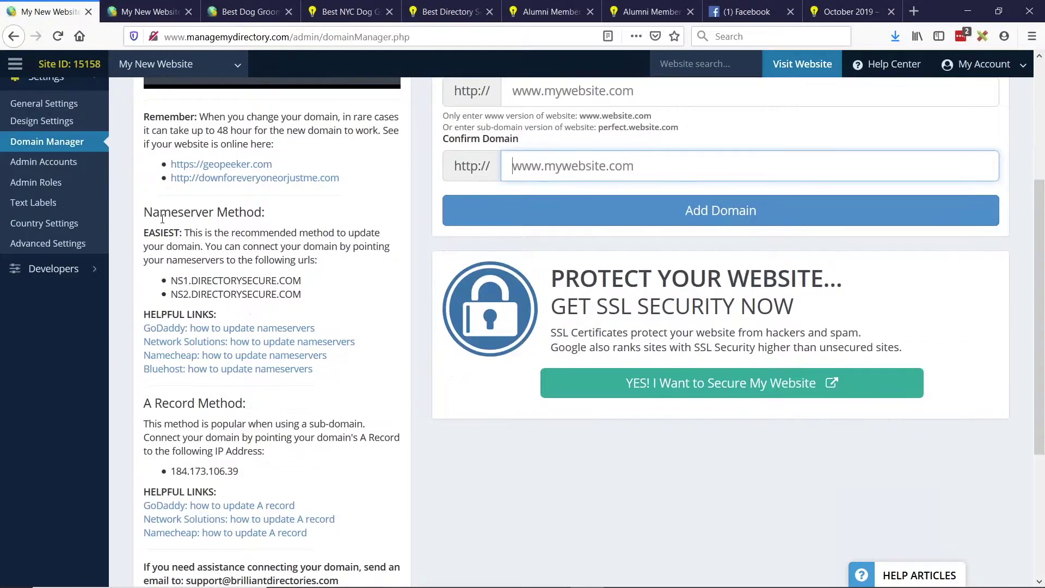
left_click_drag(144, 212, 349, 208)
left_click_drag(144, 403, 266, 403)
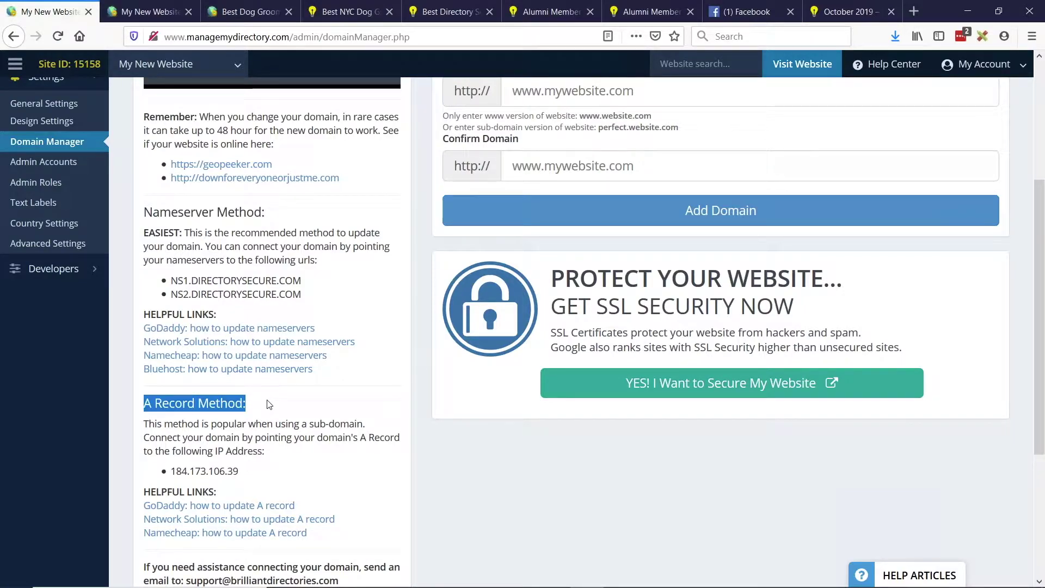
left_click(251, 274)
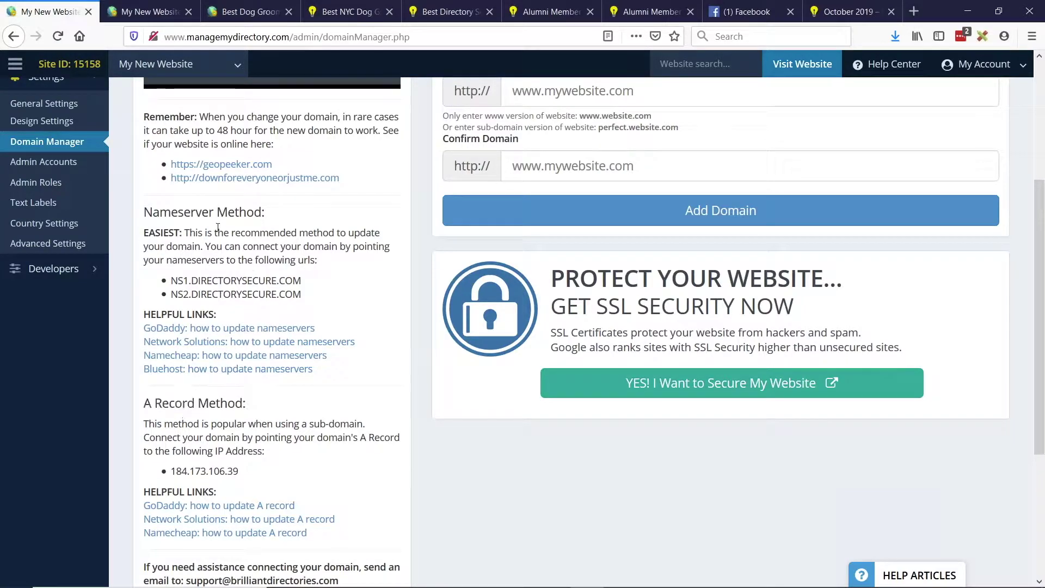
scroll(218, 245, "up", 2)
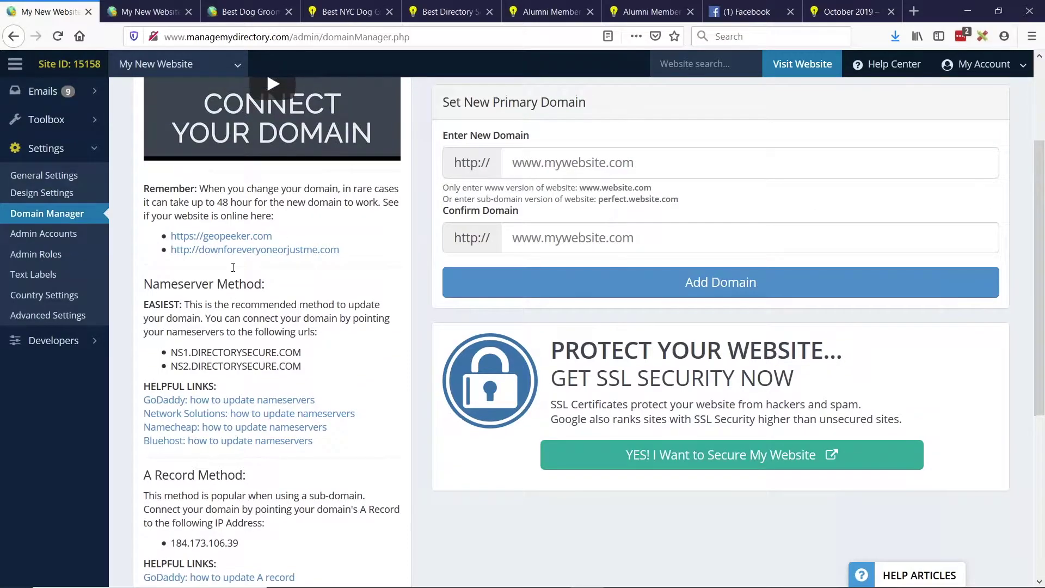
scroll(120, 183, "up", 1)
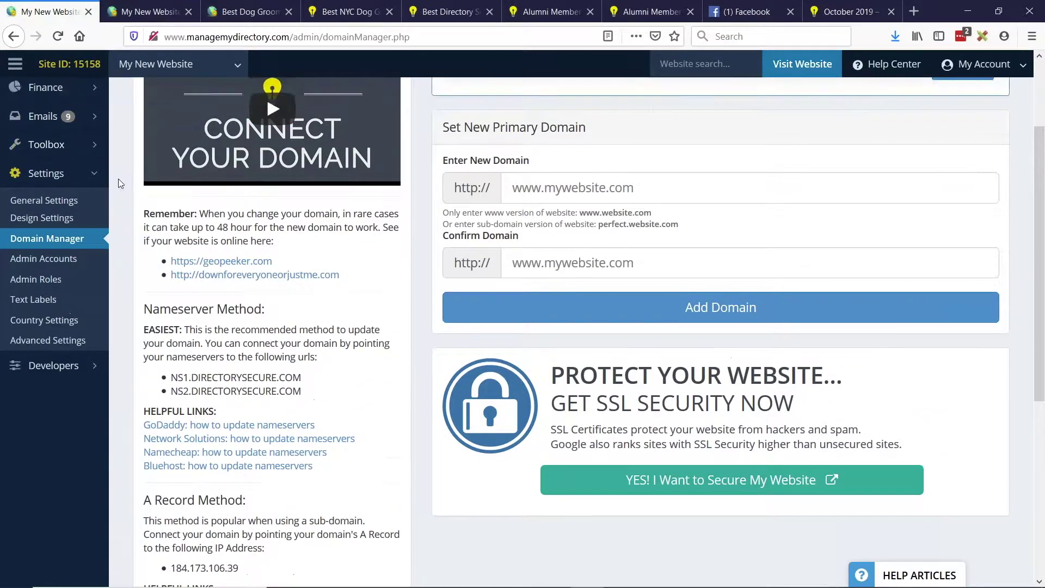
scroll(195, 315, "down", 1)
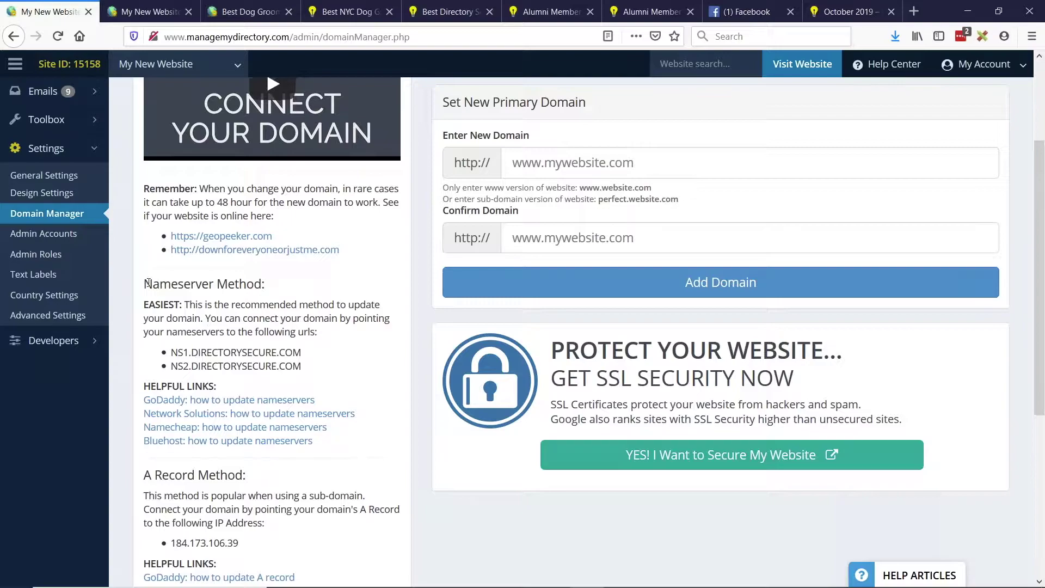
left_click_drag(148, 283, 320, 366)
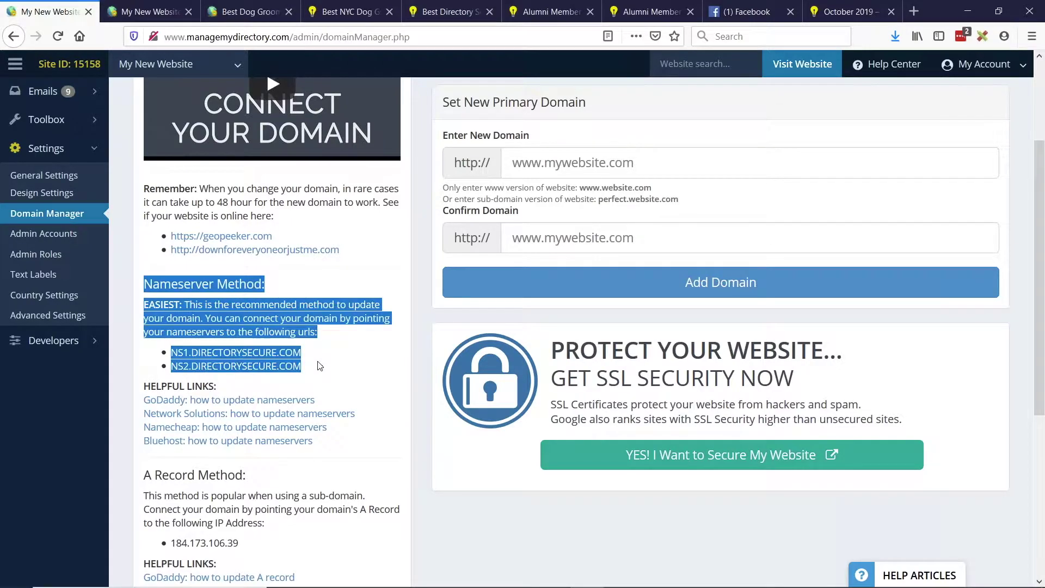
scroll(320, 368, "down", 2)
left_click_drag(144, 331, 317, 400)
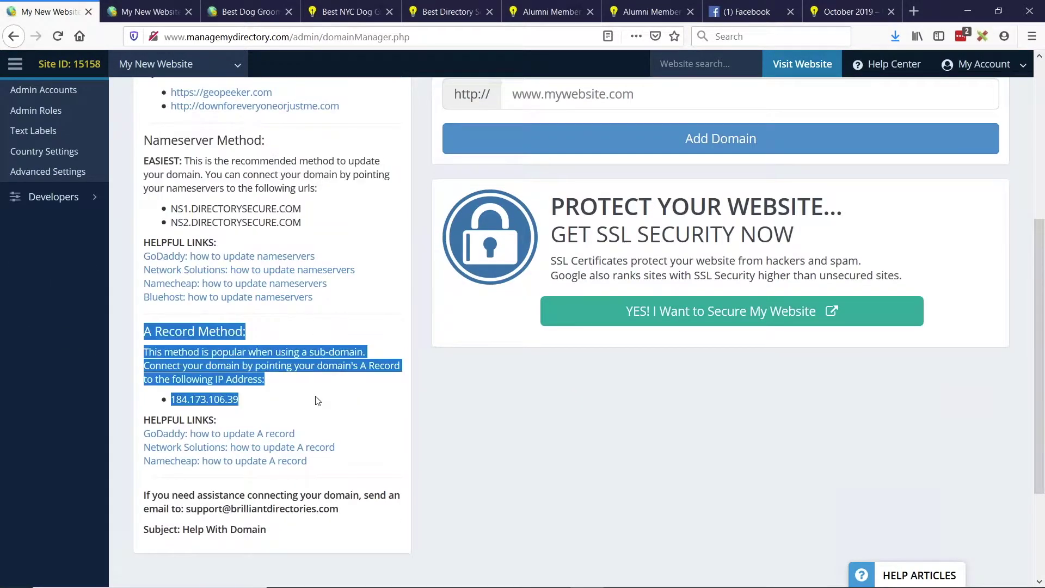
left_click(330, 398)
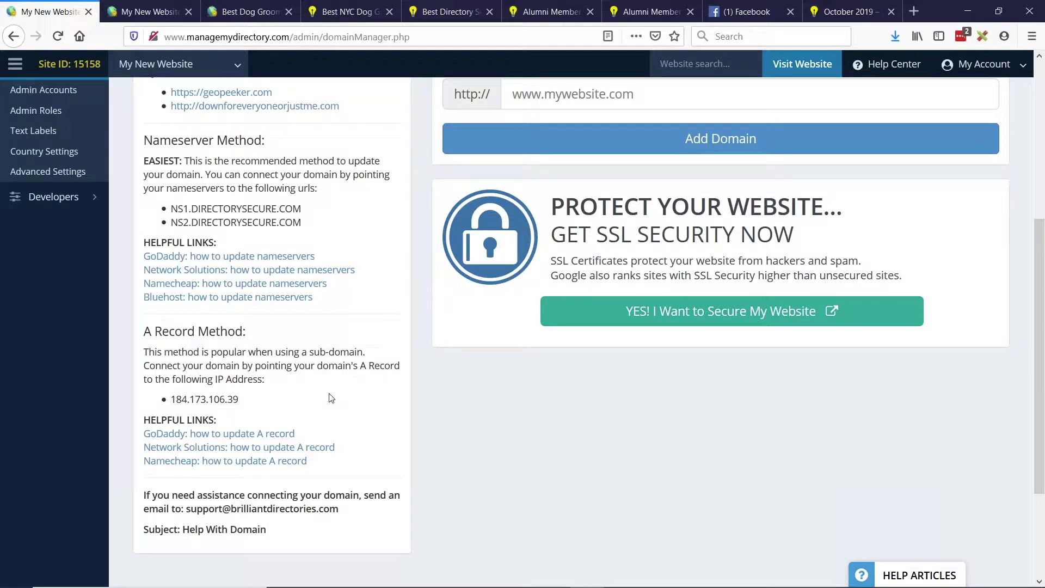
scroll(321, 401, "up", 3)
key("alt+Tab")
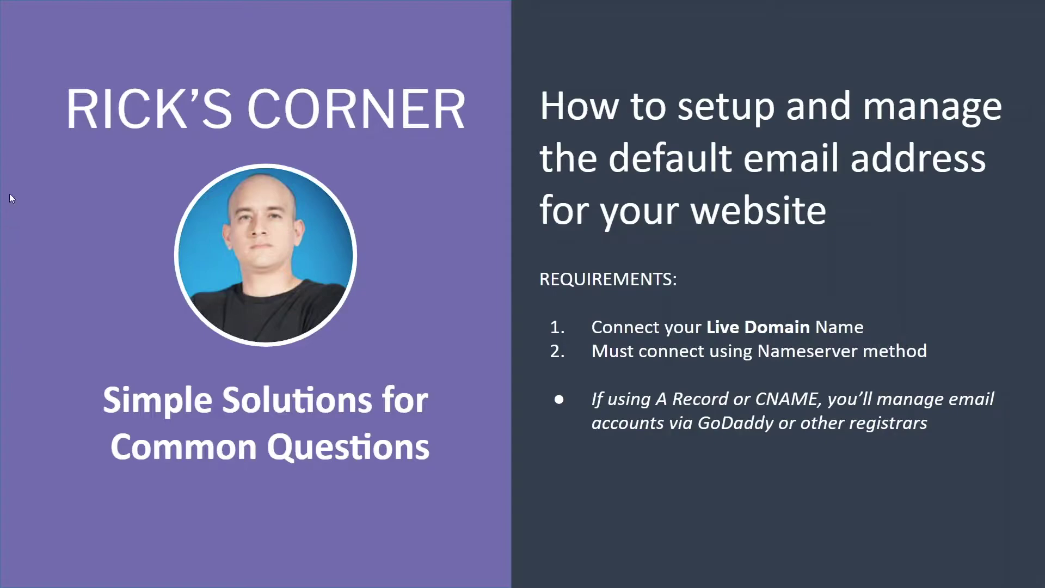
Step: Advance the Rick's Corner slide past the requirements to the default email addresses slide
key("Right")
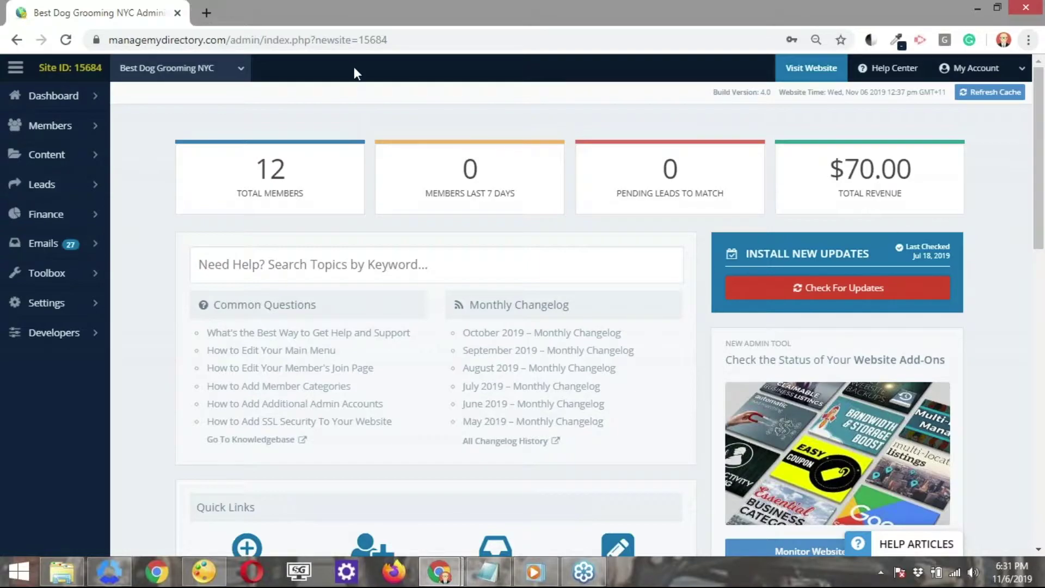
Step: Go through Emails > Email Accounts > Add/Edit Email Addresses to reach cPanel's Email Accounts list
left_click(43, 254)
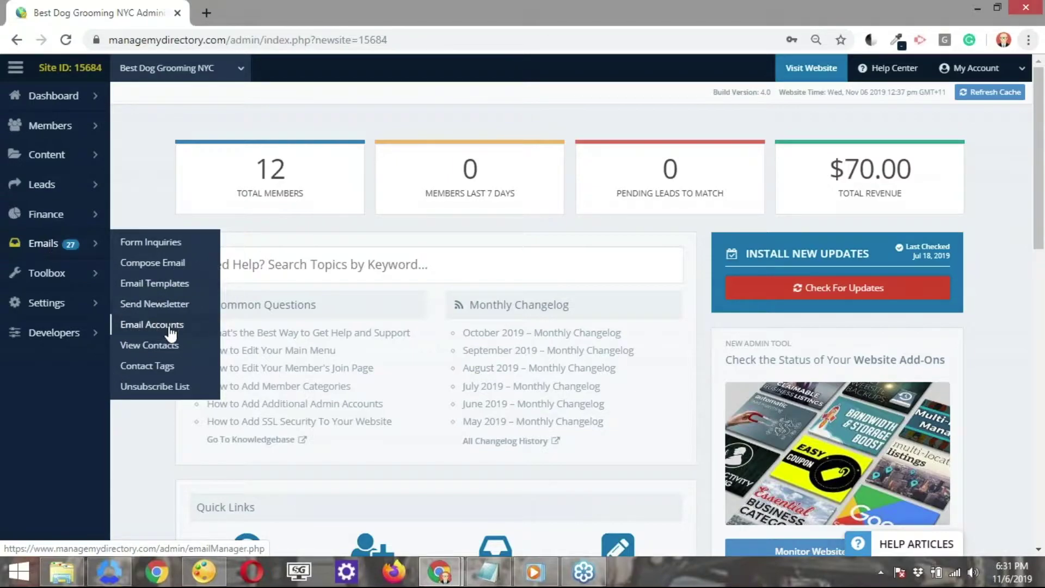
left_click(171, 329)
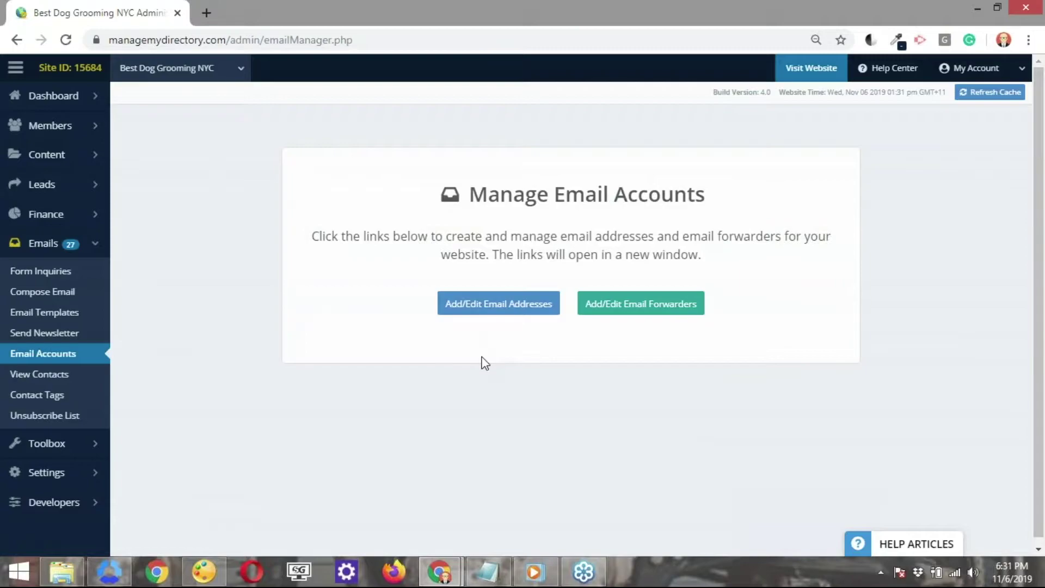
left_click(502, 307)
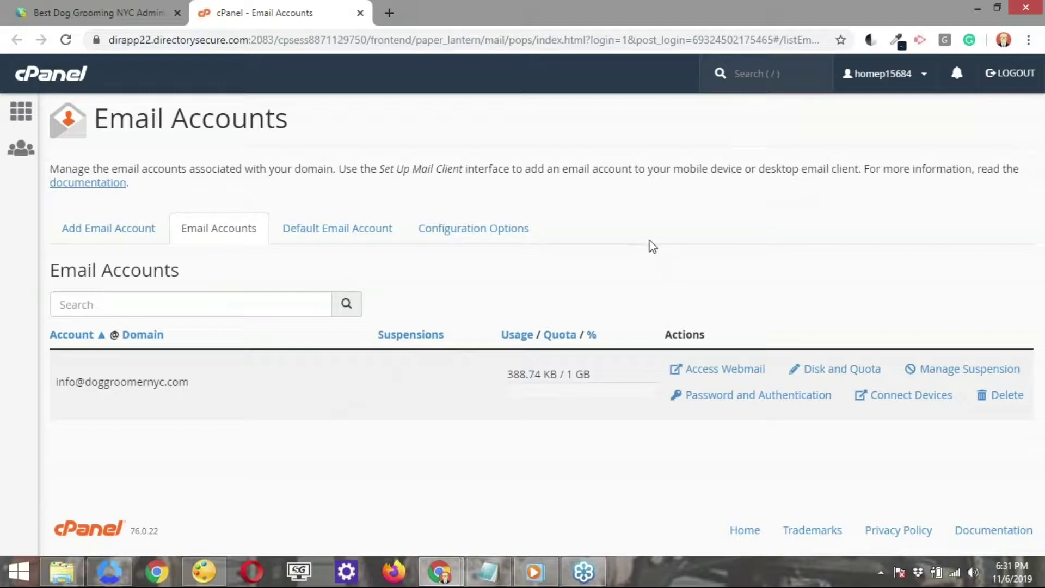
Step: Bring up cPanel's Add Email Account form for doggroomernyc.com and focus the account name field
left_click(101, 236)
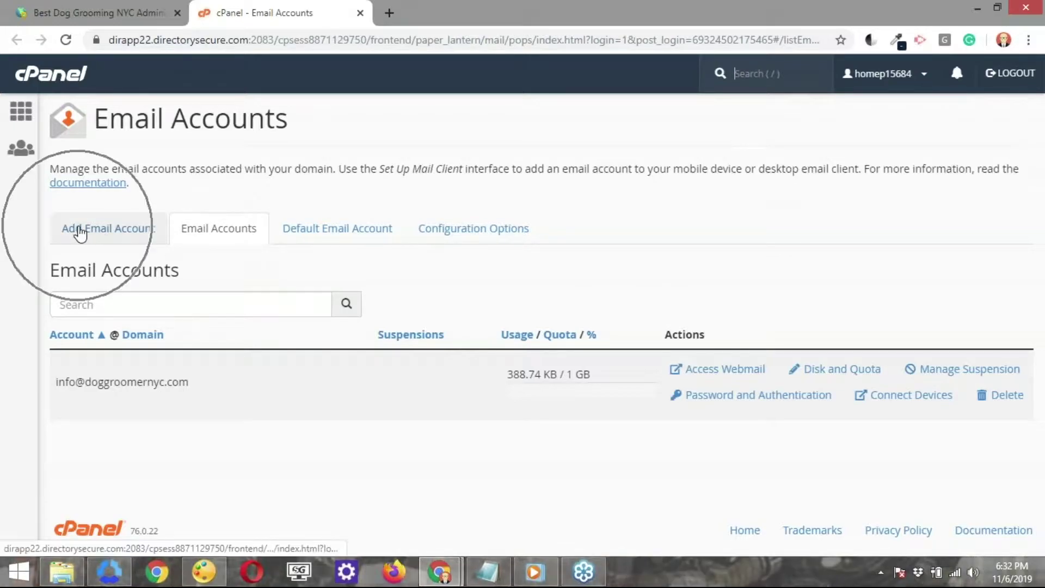
left_click(110, 240)
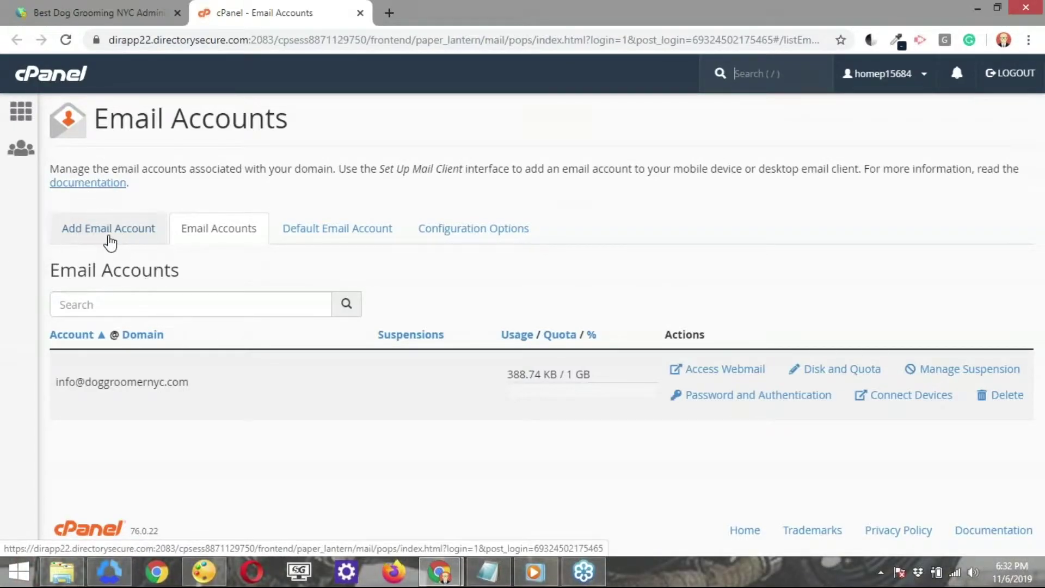
scroll(268, 264, "down", 2)
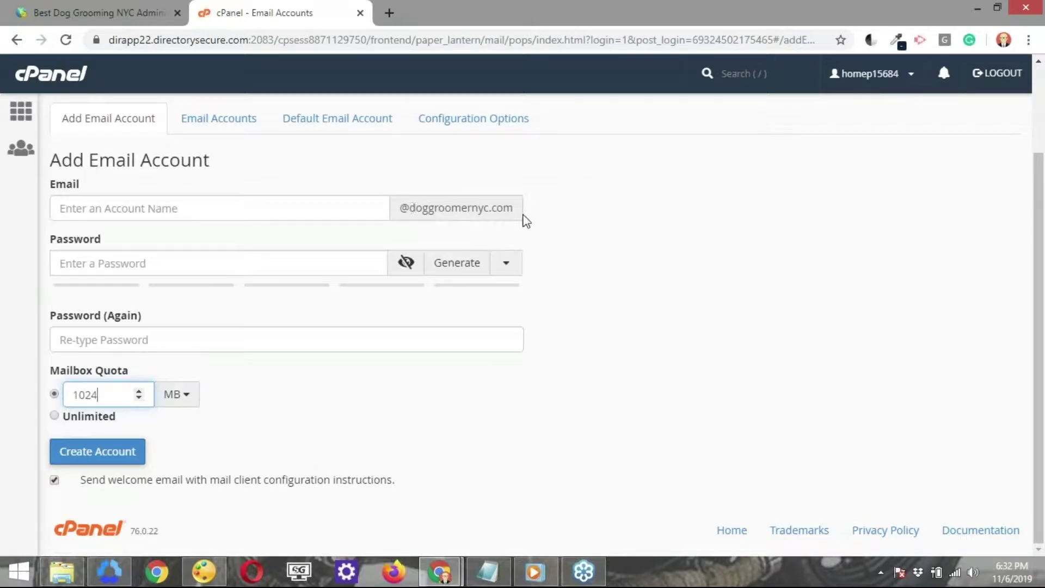
left_click(320, 206)
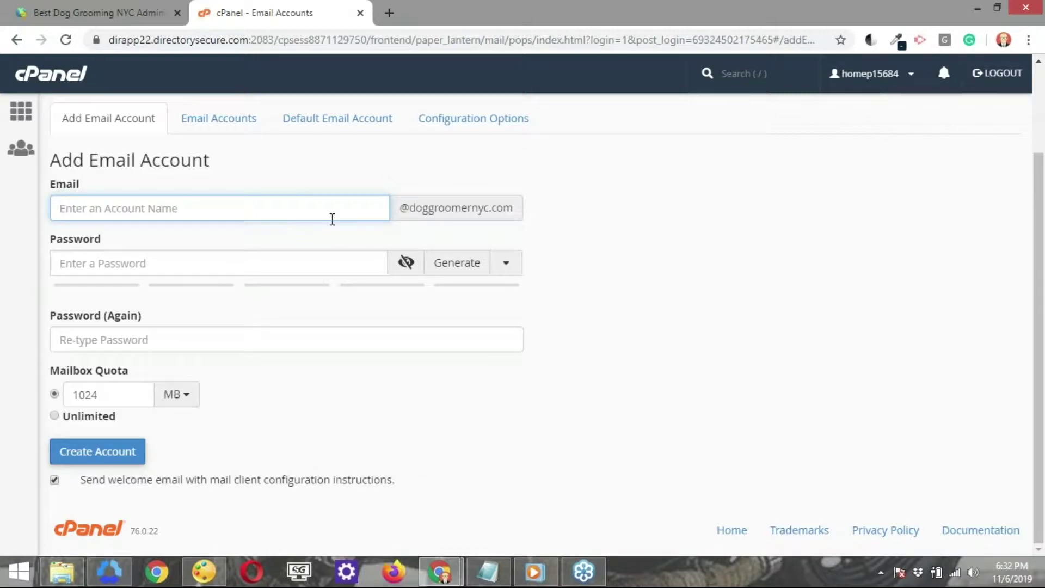
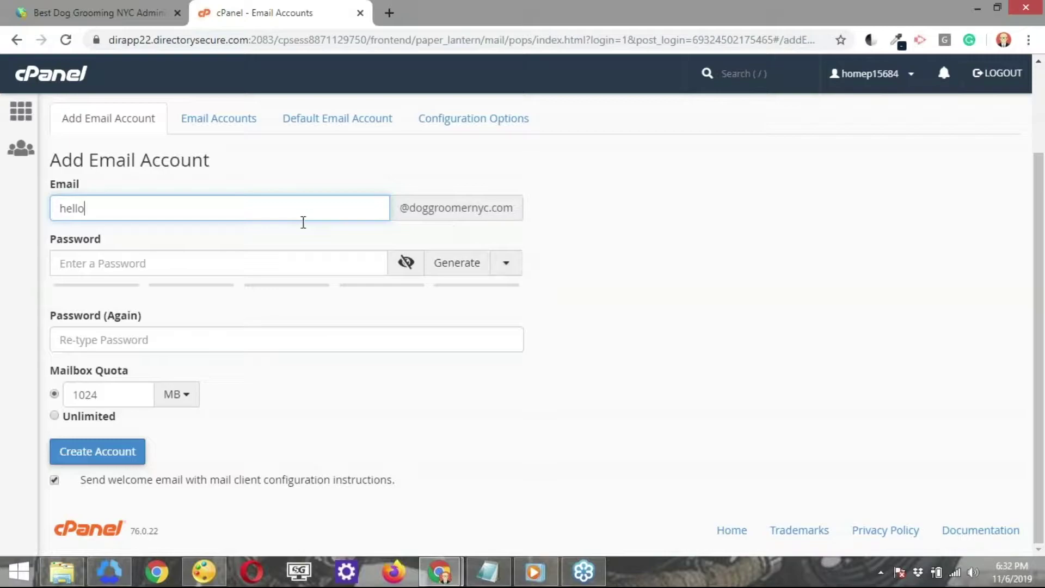
left_click(217, 263)
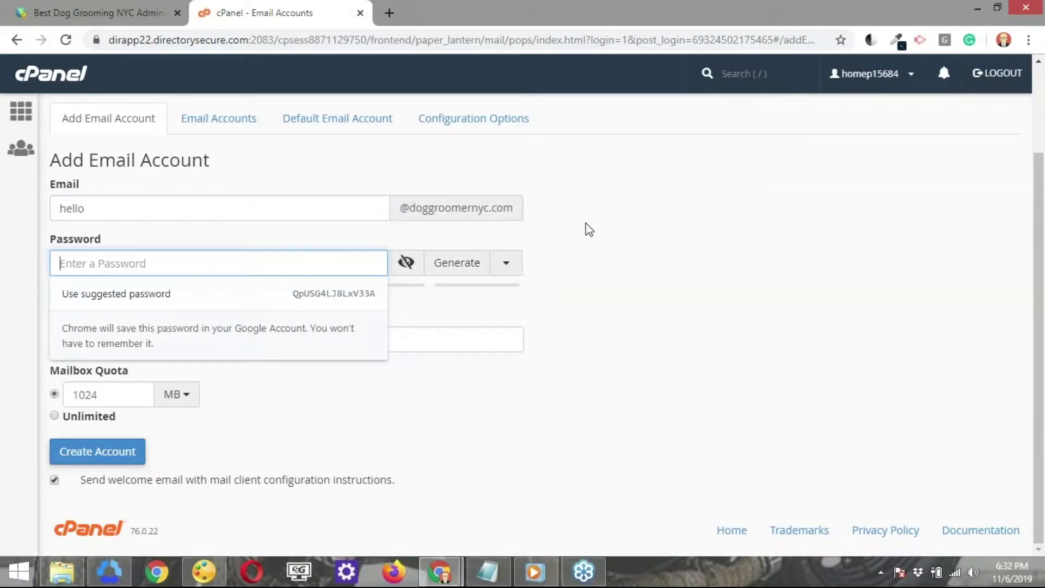
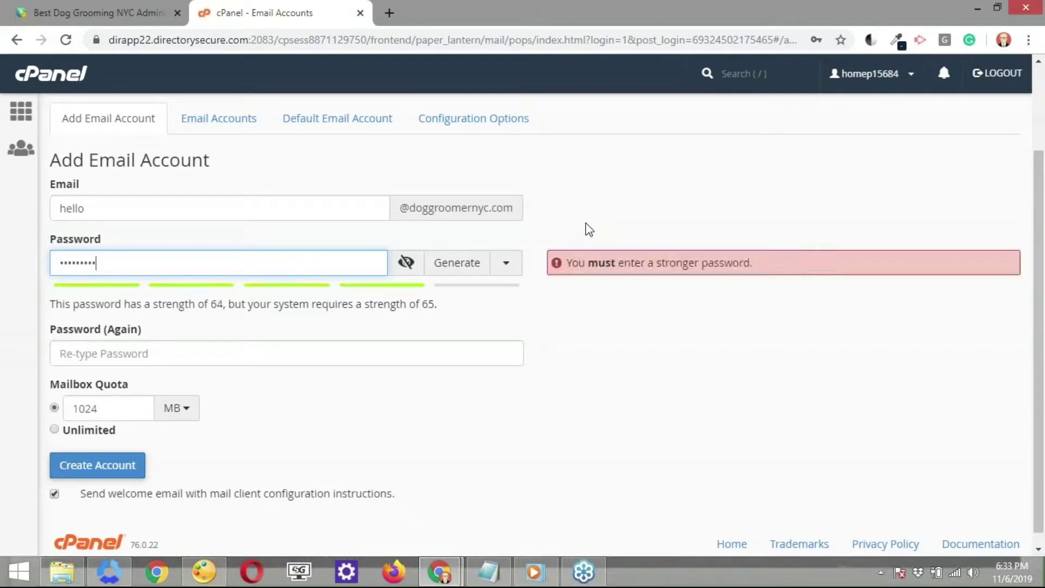
left_click(311, 353)
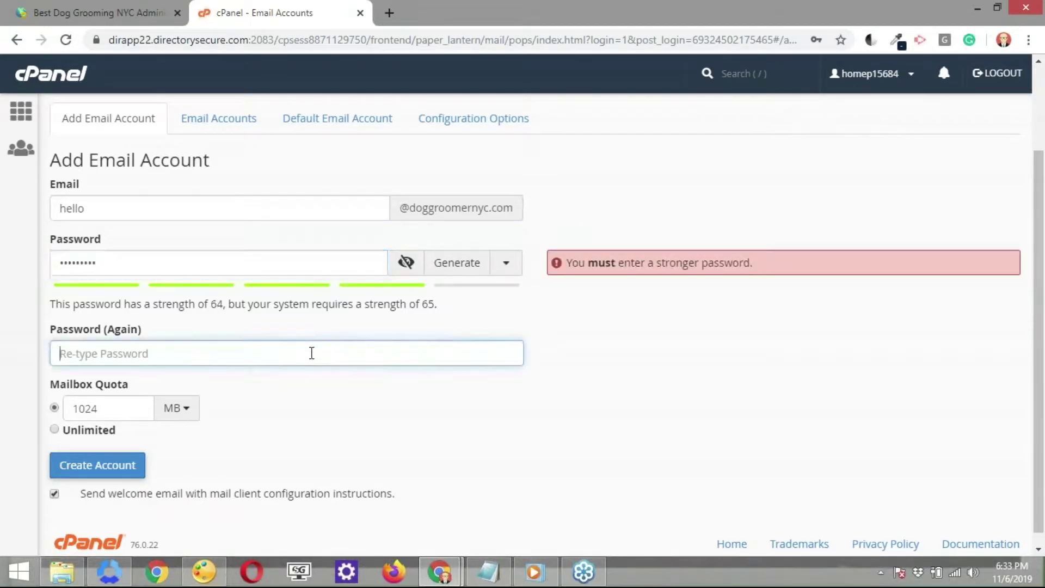
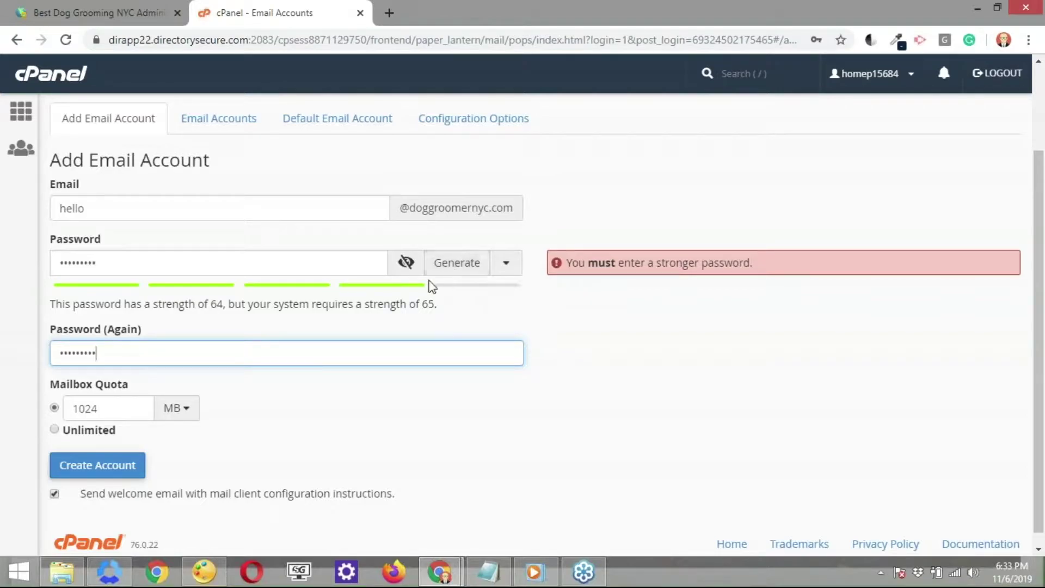
scroll(310, 303, "down", 1)
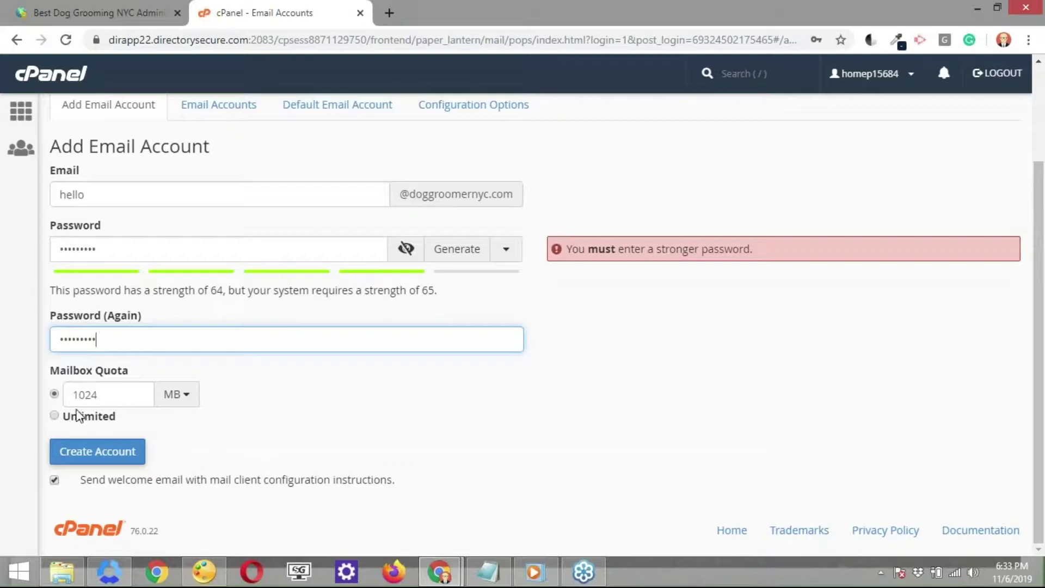
left_click(58, 424)
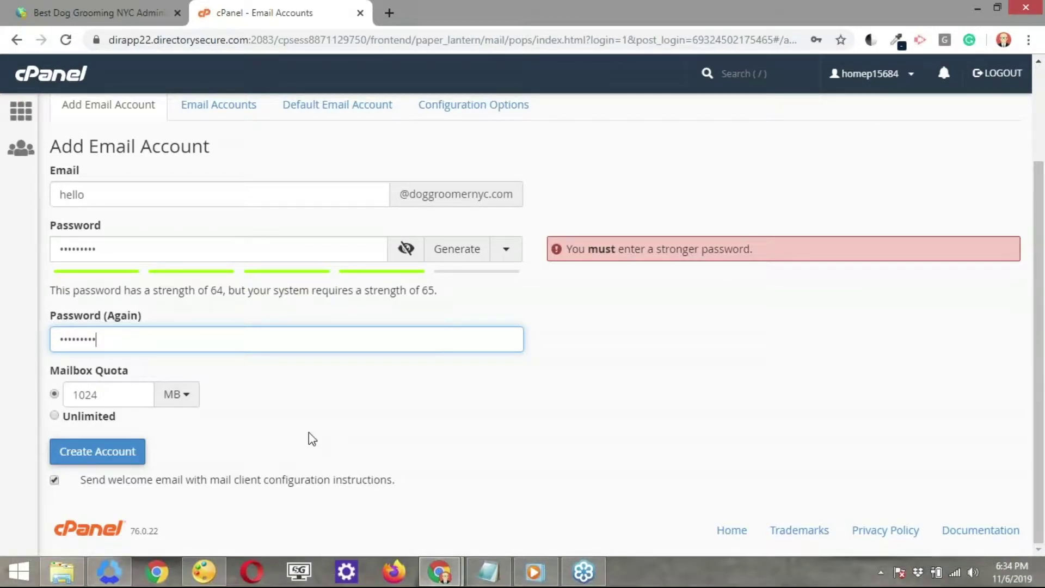
Step: Set an Unlimited quota, use a generated strong password in both fields, and disable the welcome email
left_click(54, 415)
left_click(406, 248)
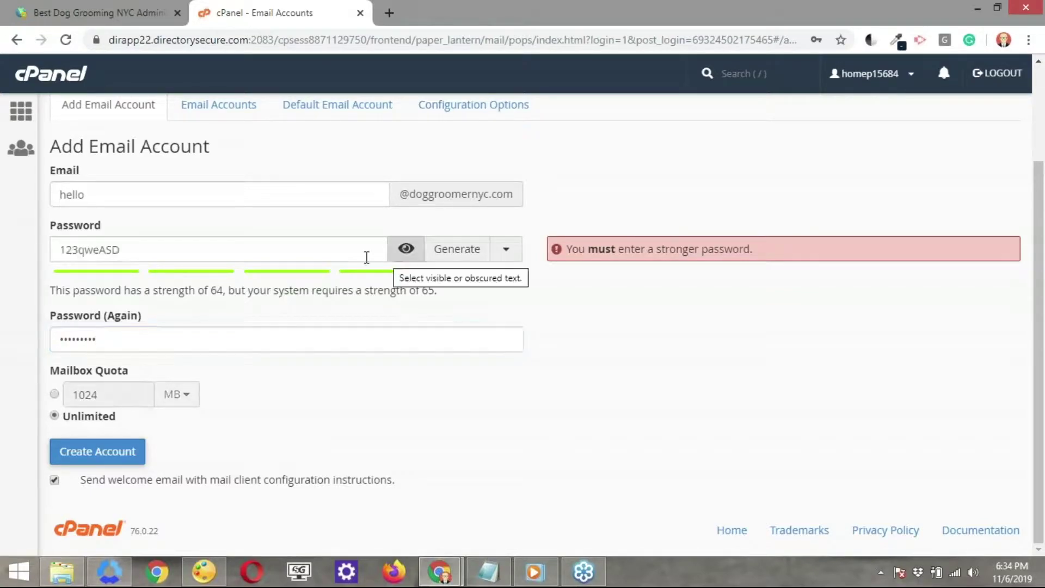
left_click(453, 249)
left_click_drag(139, 250, 57, 249)
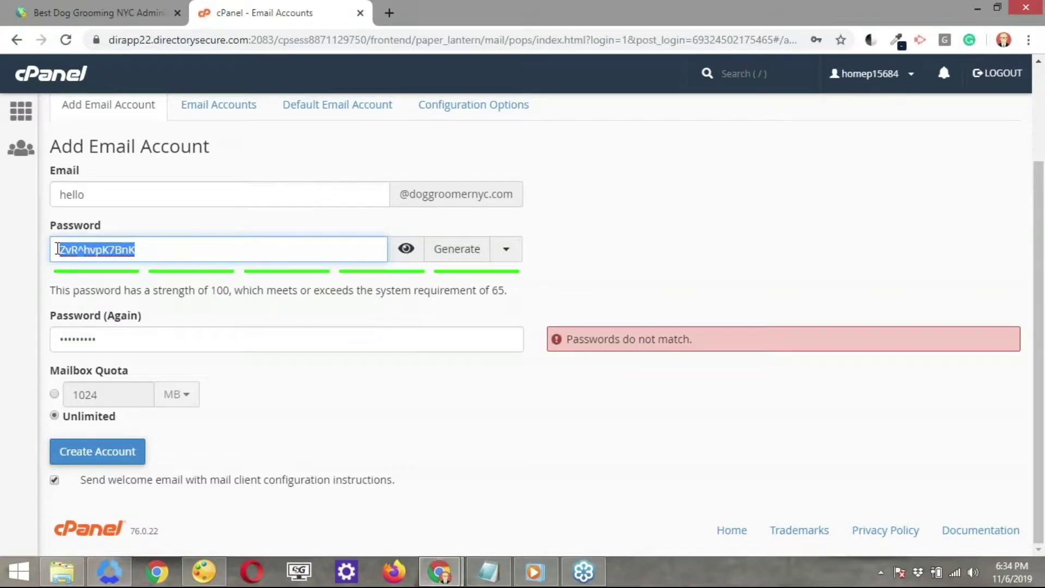
key("ctrl+c")
double_click(178, 343)
key("ctrl+v")
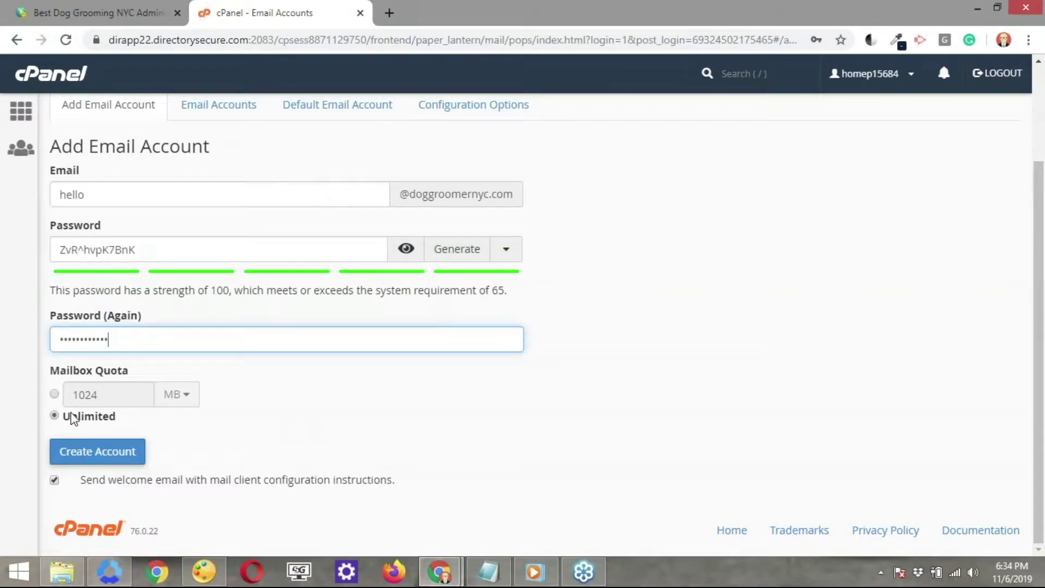
left_click(54, 480)
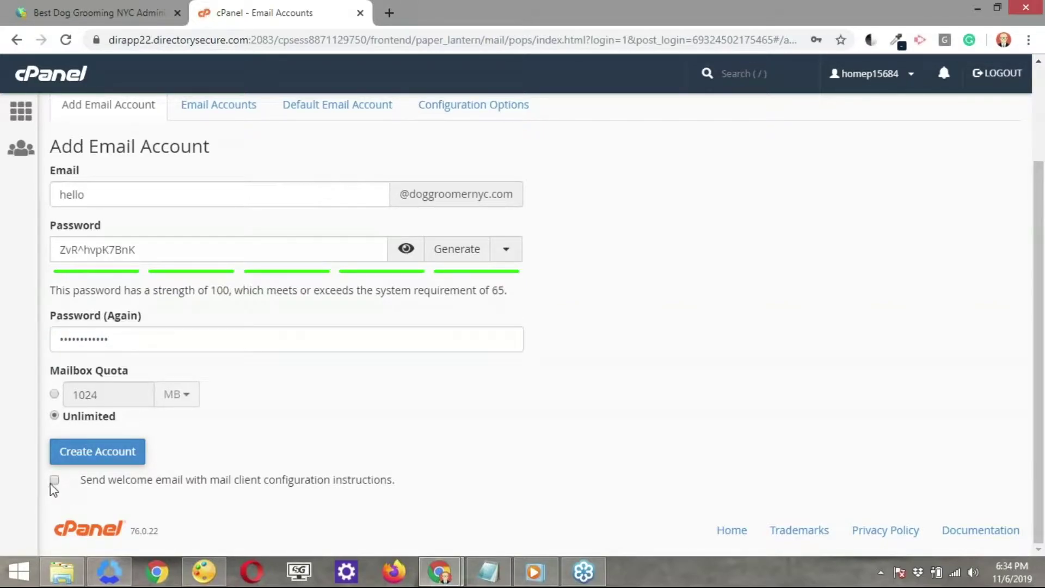
left_click(82, 480)
left_click(331, 465)
left_click(102, 456)
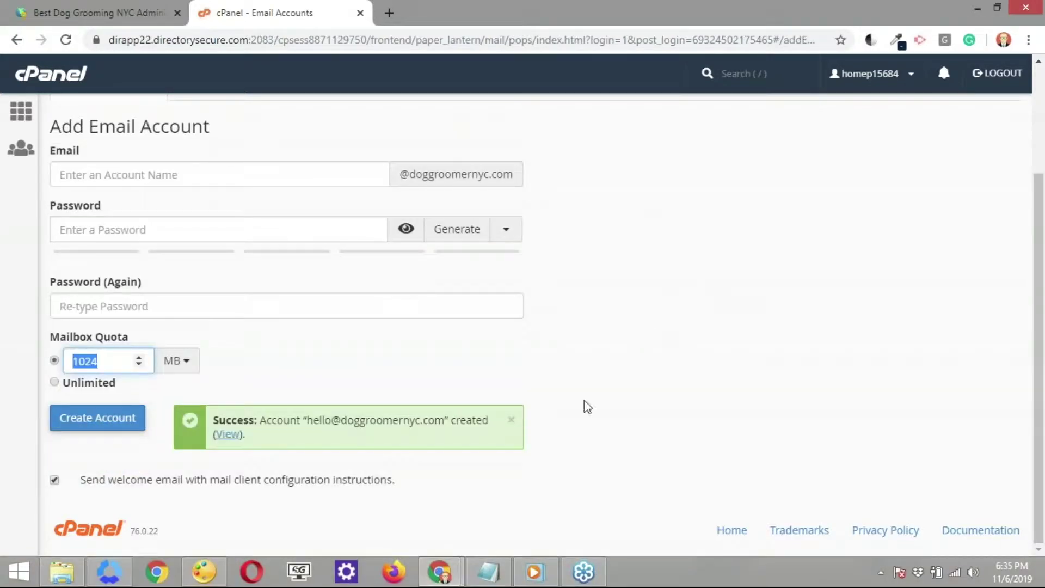
left_click_drag(320, 419, 441, 429)
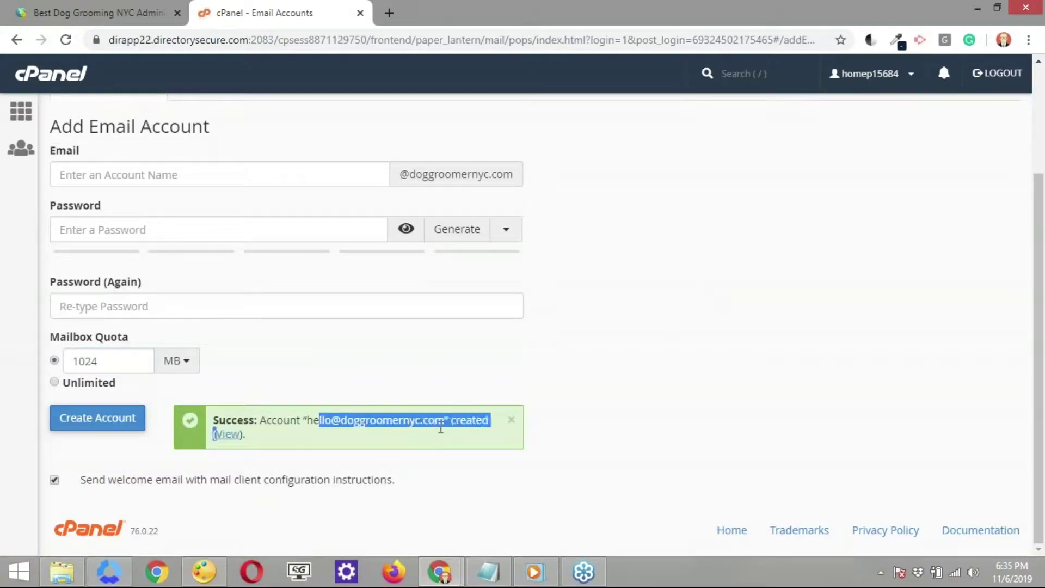
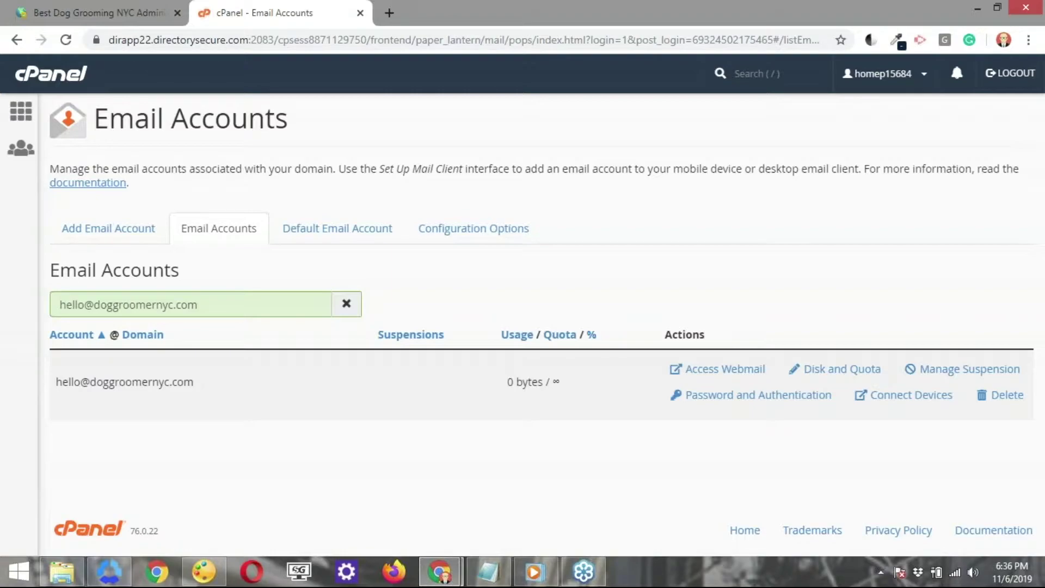
Step: Select the new domain mailbox address in cPanel's Email Accounts filter, then return to the directory admin tab
left_click_drag(234, 304, 51, 315)
key("ctrl+c")
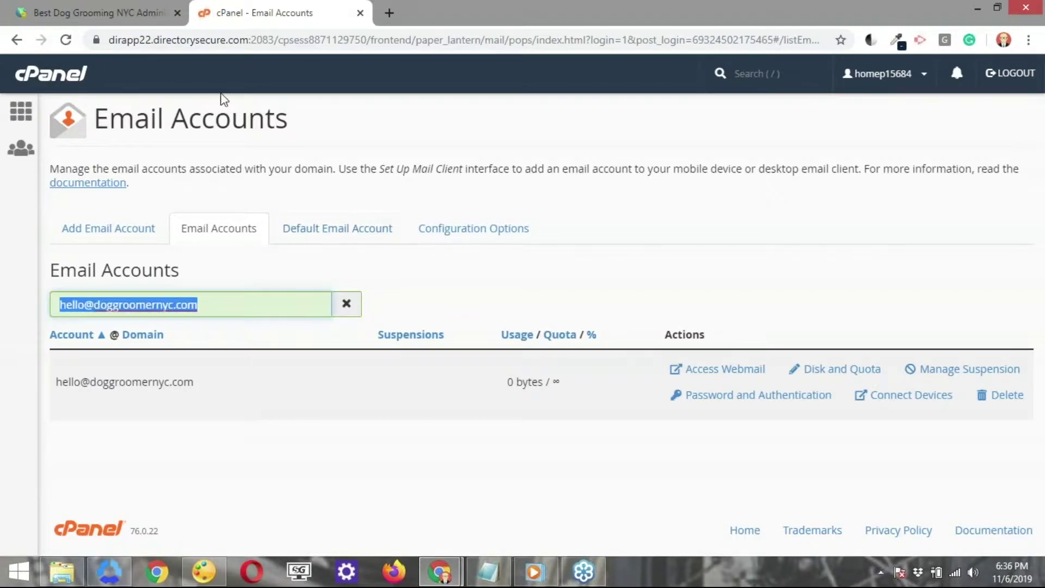
left_click(120, 18)
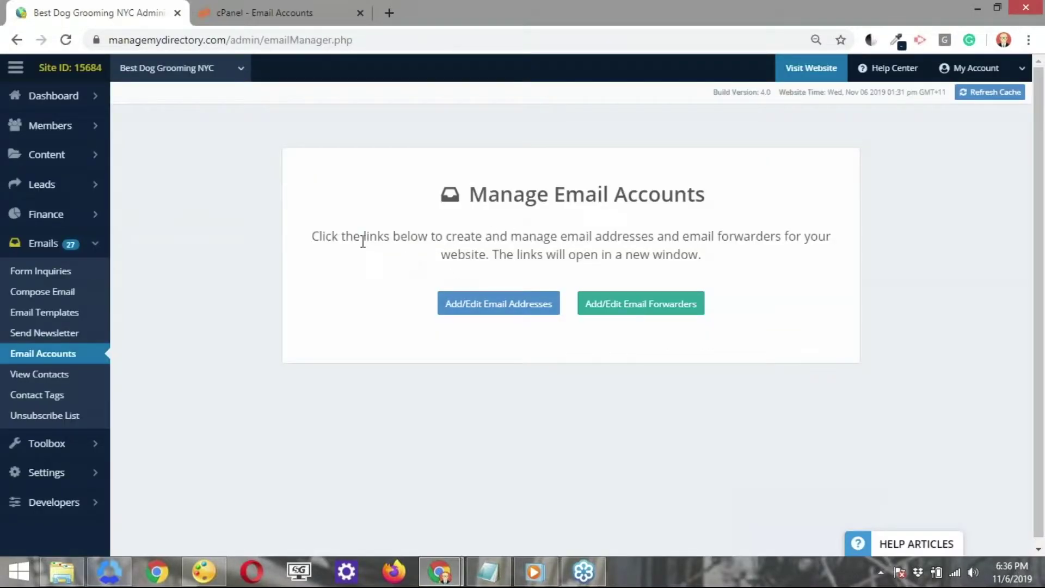
Step: Go to General Settings from the Settings menu in the admin sidebar
mouse_move(74, 472)
left_click(147, 465)
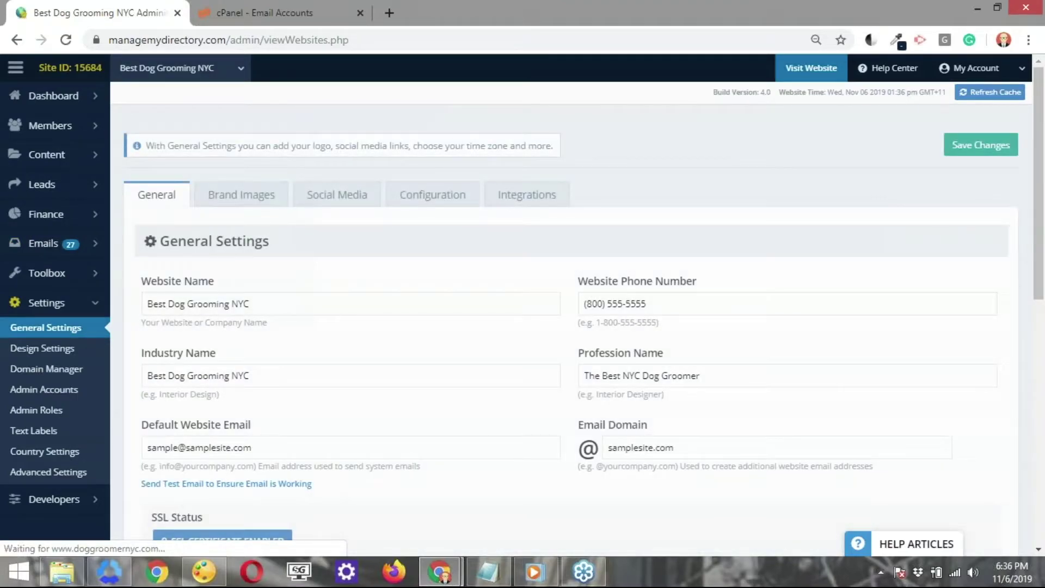
left_click(194, 425)
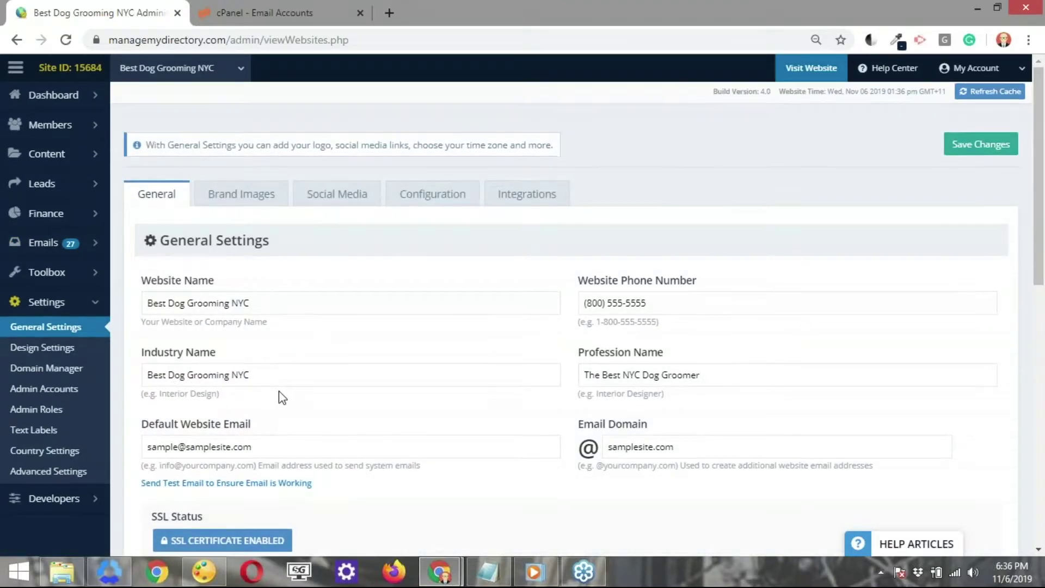
Step: Replace the sample Default Website Email with the new doggroomernyc.com mailbox address
scroll(278, 390, "down", 3)
left_click_drag(256, 294, 98, 303)
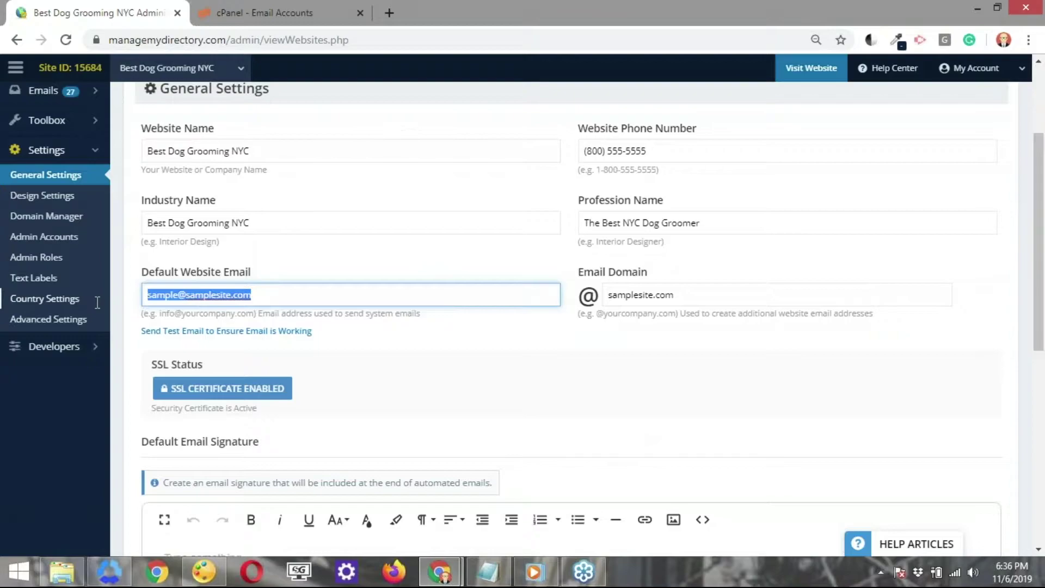
key("ctrl+v")
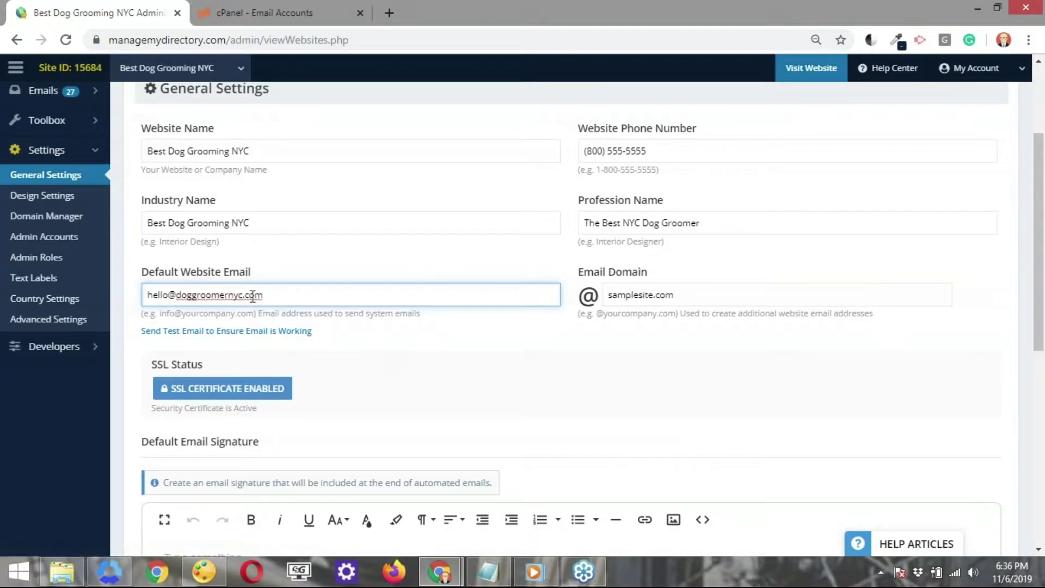
Step: Change Email Domain from samplesite.com to doggroomernyc.com and save the general settings
left_click(621, 297)
left_click_drag(176, 295, 290, 309)
key("ctrl+c")
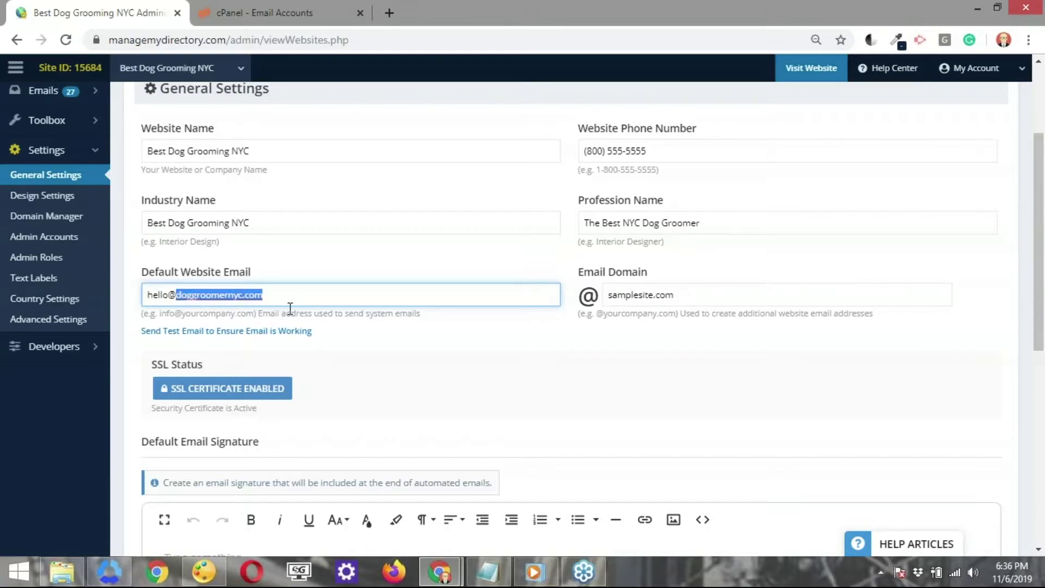
double_click(609, 296)
key("ctrl+v")
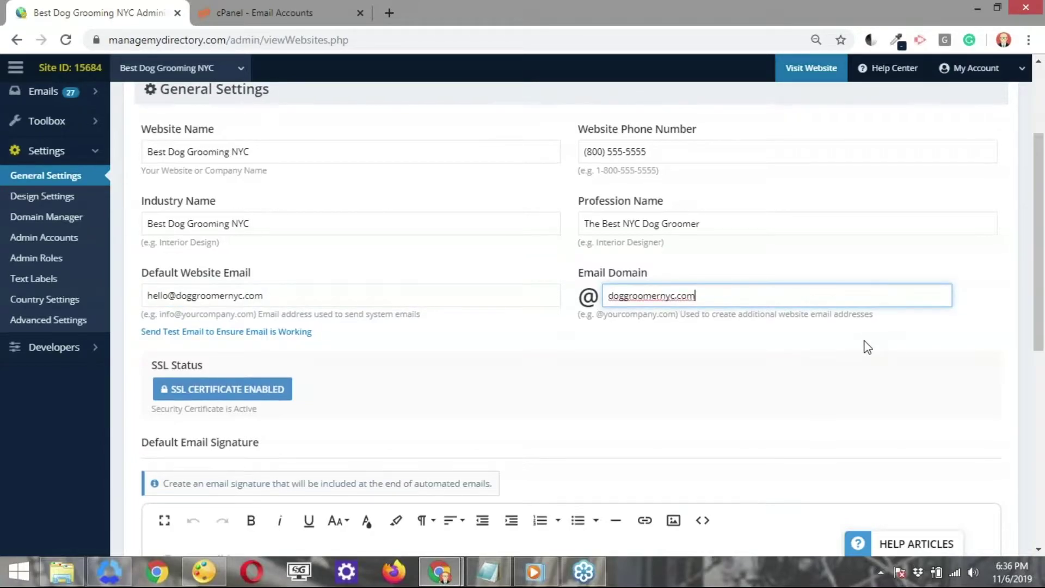
key("Return")
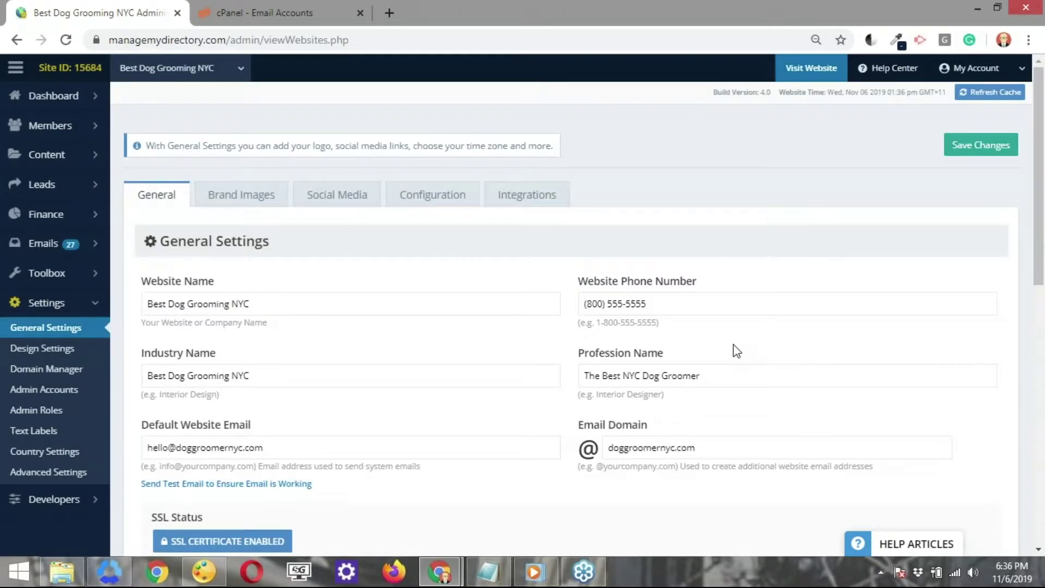
scroll(737, 351, "down", 2)
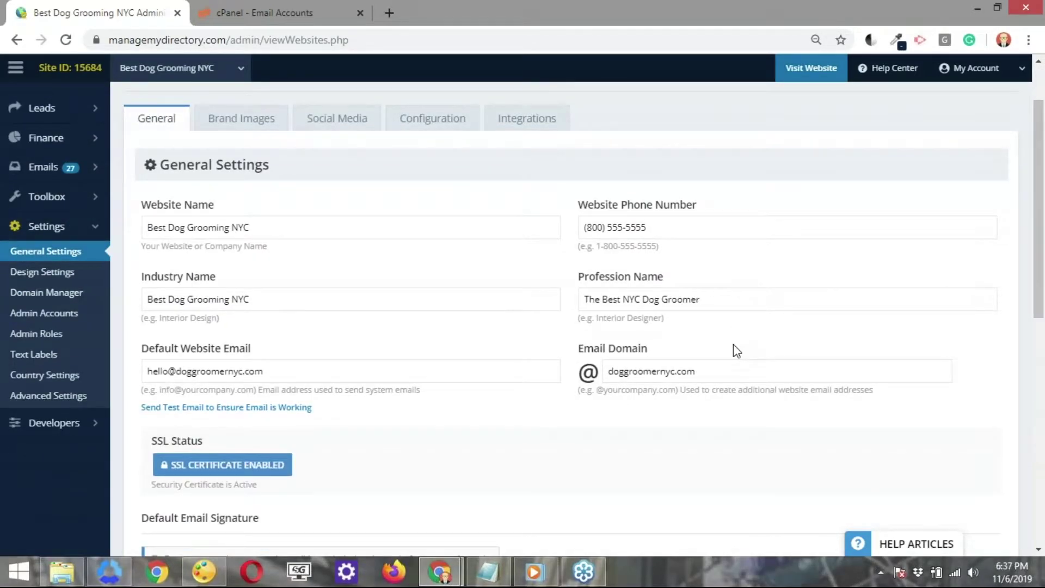